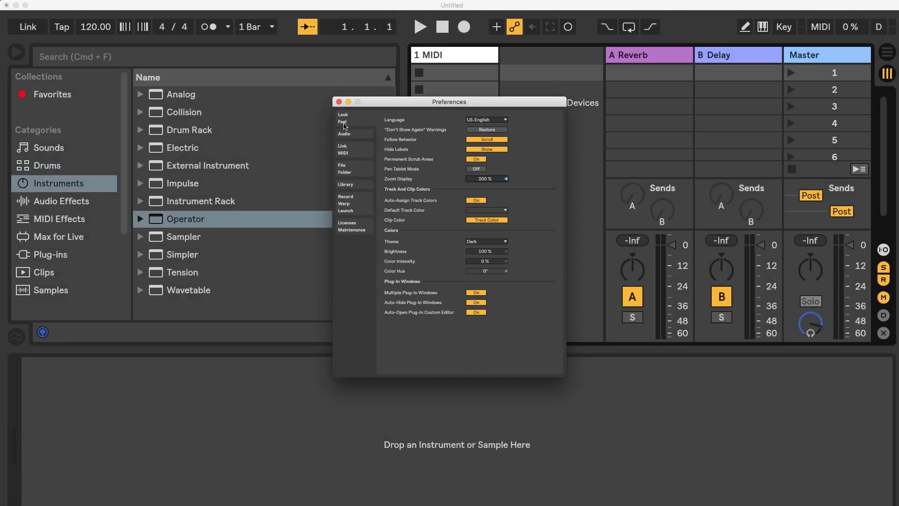
Close Preferences and return to the session view with the Instruments browser.
click(339, 102)
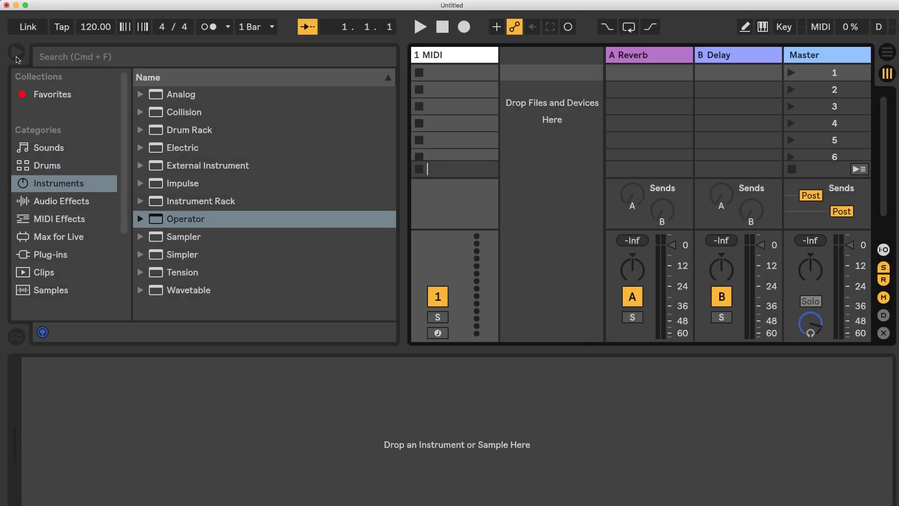
click(16, 52)
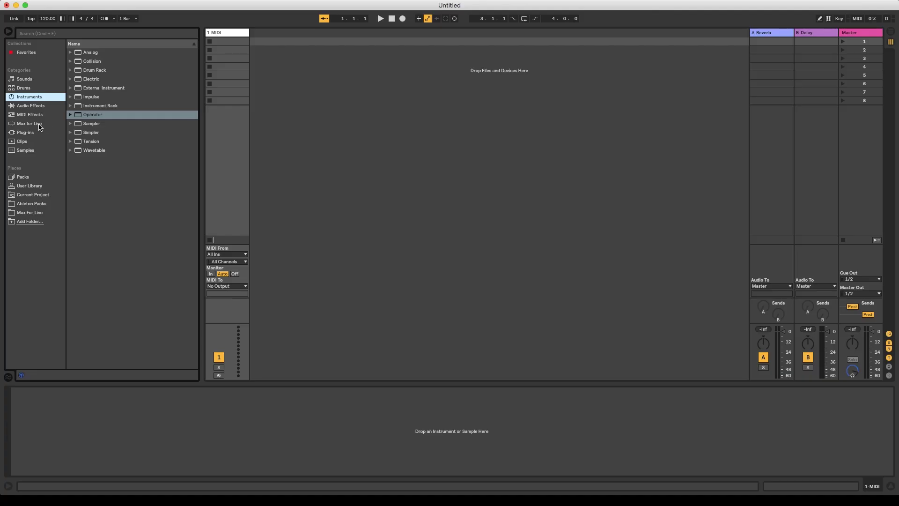
Load Set List.amxd from Max for Live onto 1 MIDI and set MIDI From to No Input.
click(40, 125)
click(71, 70)
scroll(103, 182, down, 10)
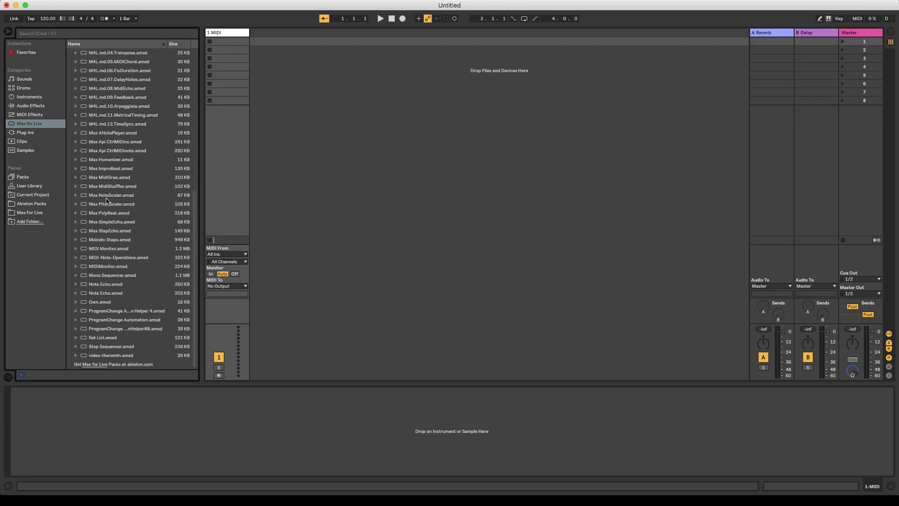
double_click(104, 337)
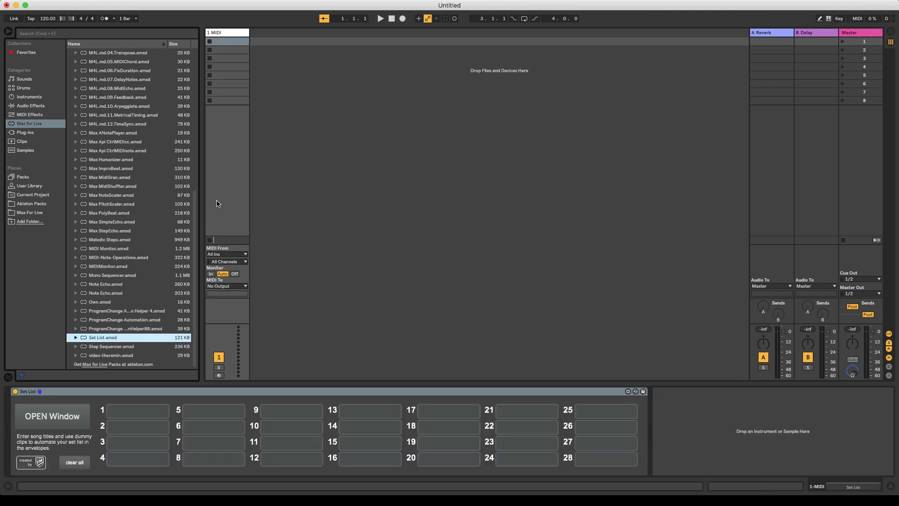
click(247, 257)
click(243, 292)
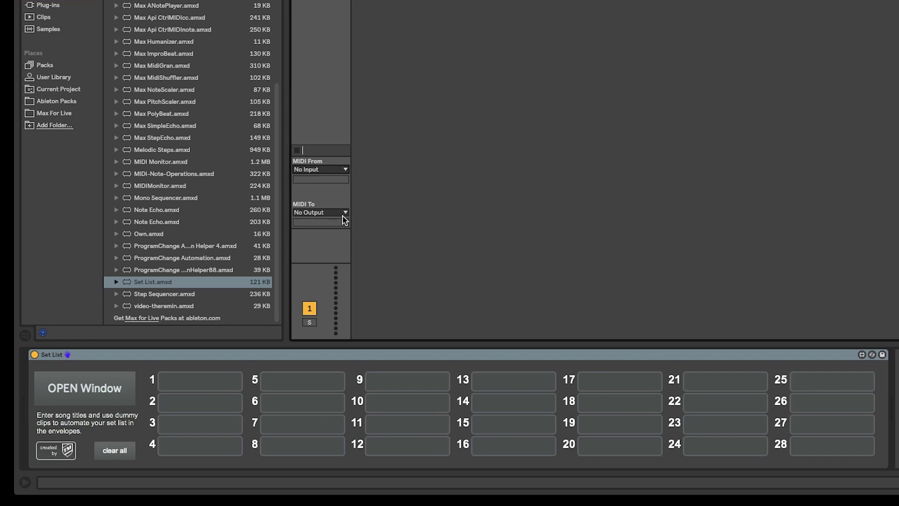
Enter the titles Song A, Song B / Git Intro, and Song C / D# in Set List slots 1–3.
click(424, 274)
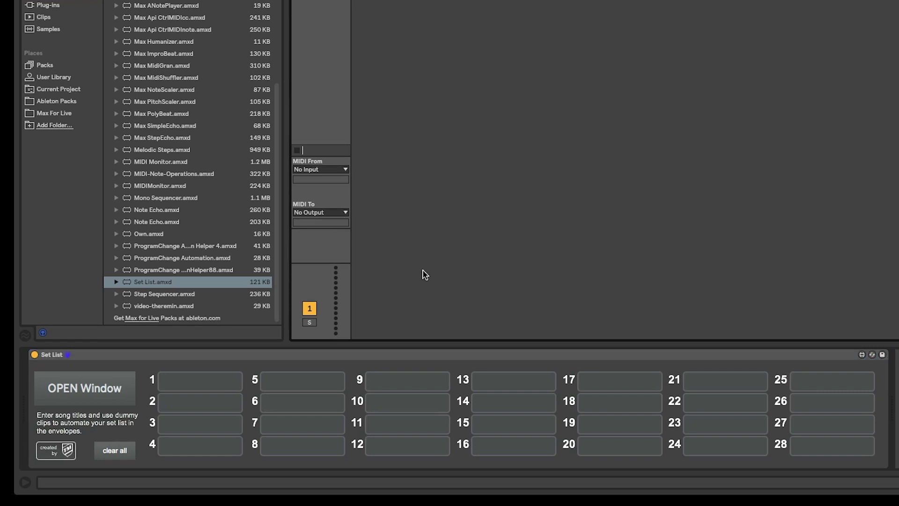
click(223, 380)
text(S)
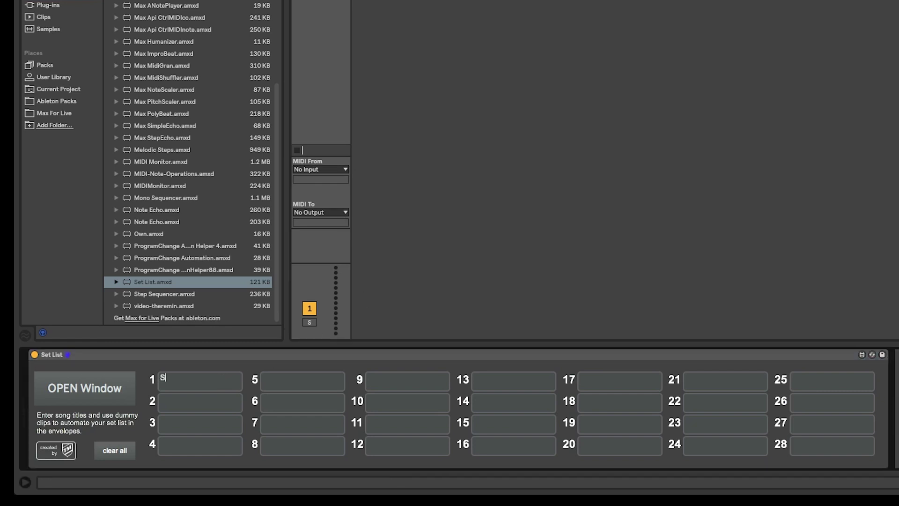
text(ong A)
text(Song B)
text(Git Intro)
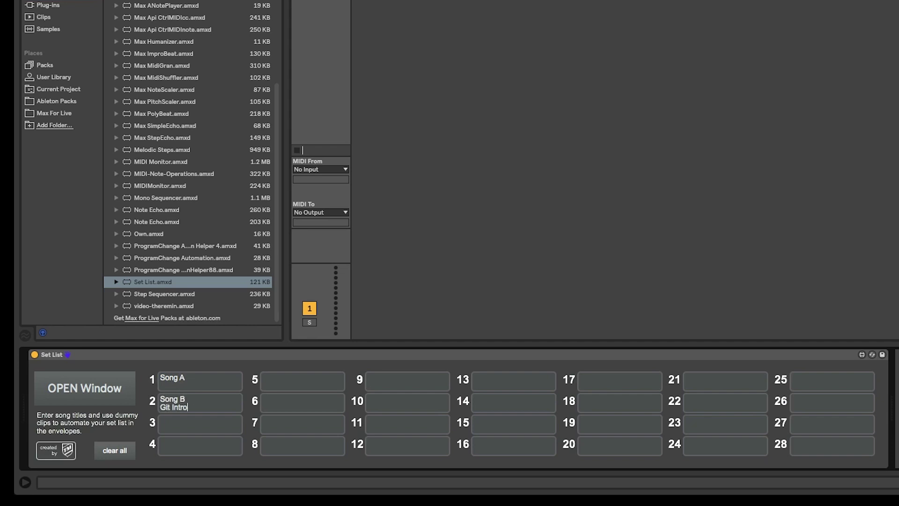
text(Song C)
key(Return)
text(D#)
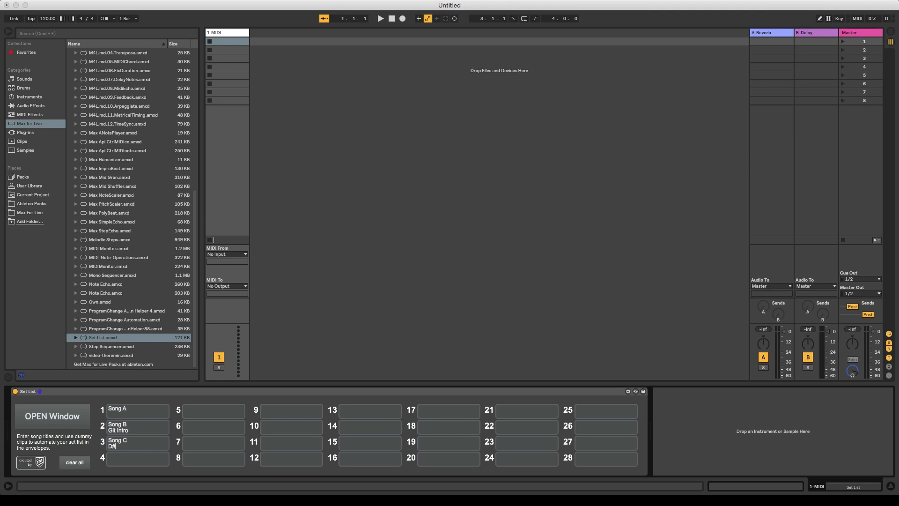
Create an empty MIDI clip with a Set List Song Number envelope at 1 and looping off.
double_click(224, 42)
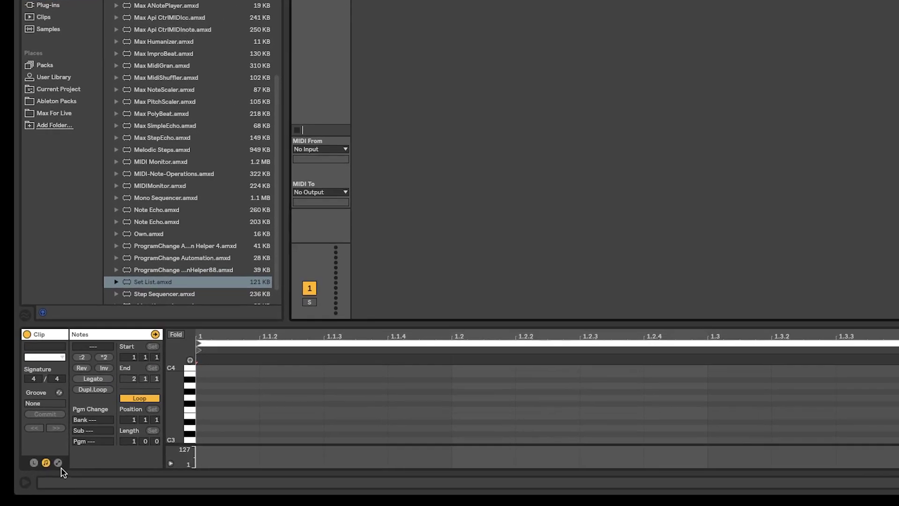
click(58, 462)
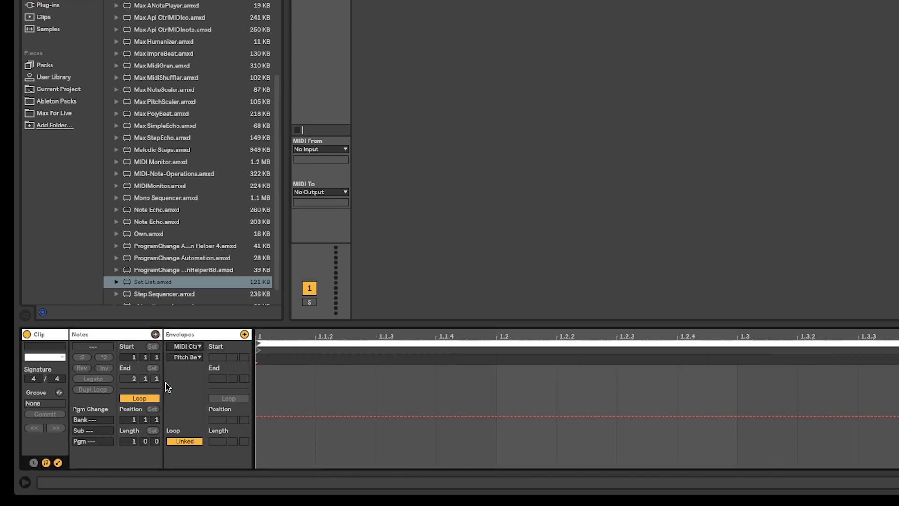
click(200, 347)
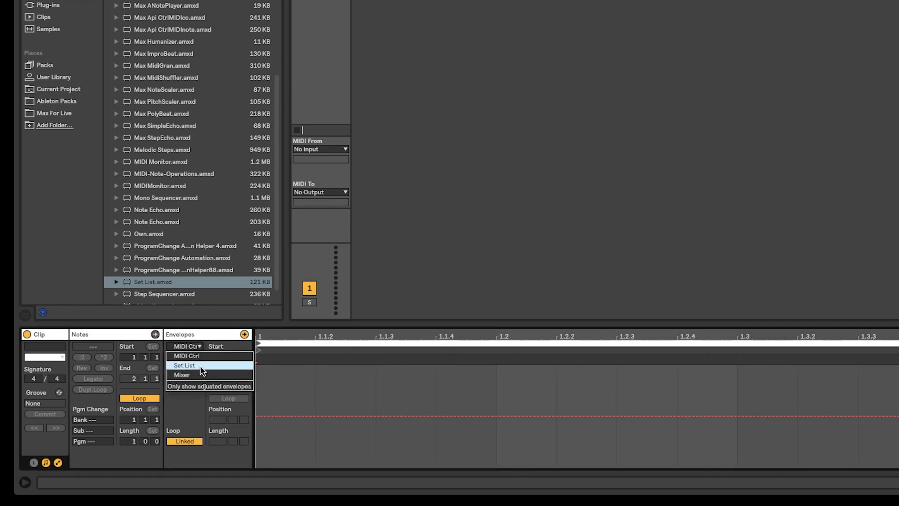
click(201, 366)
click(198, 357)
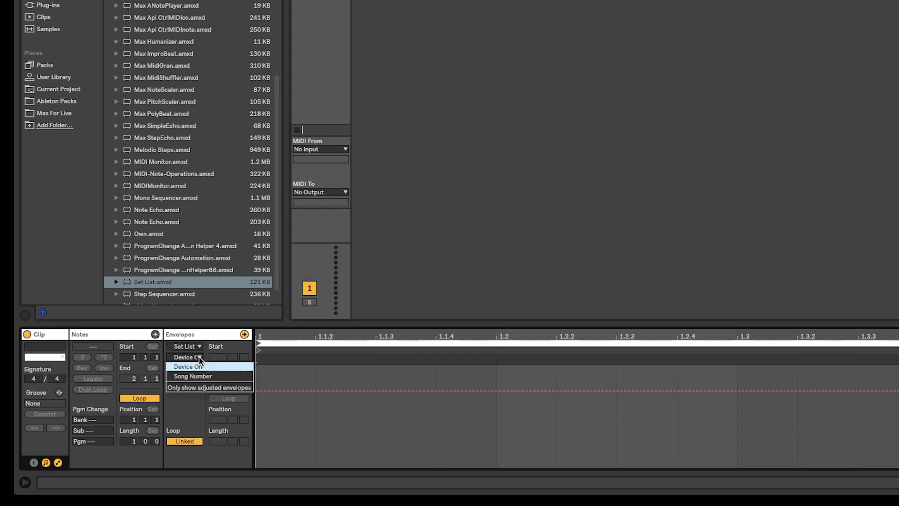
click(205, 376)
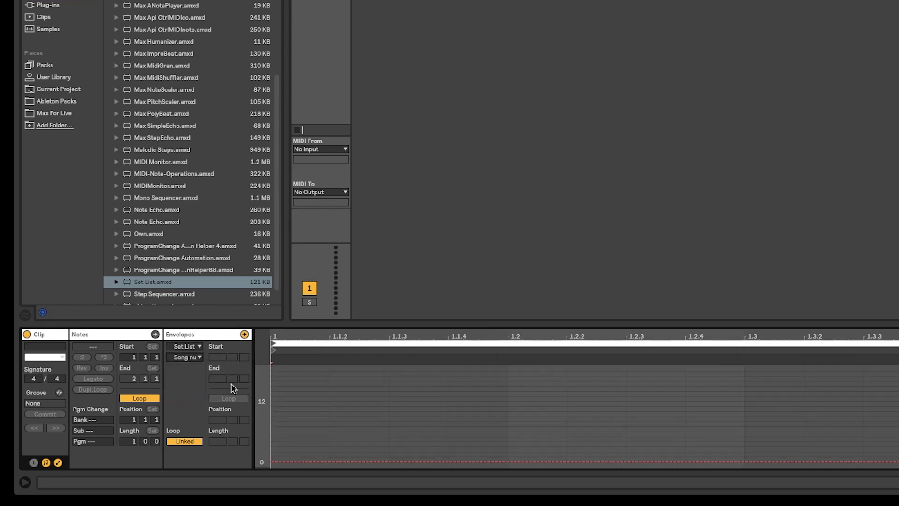
drag(273, 462, 273, 456)
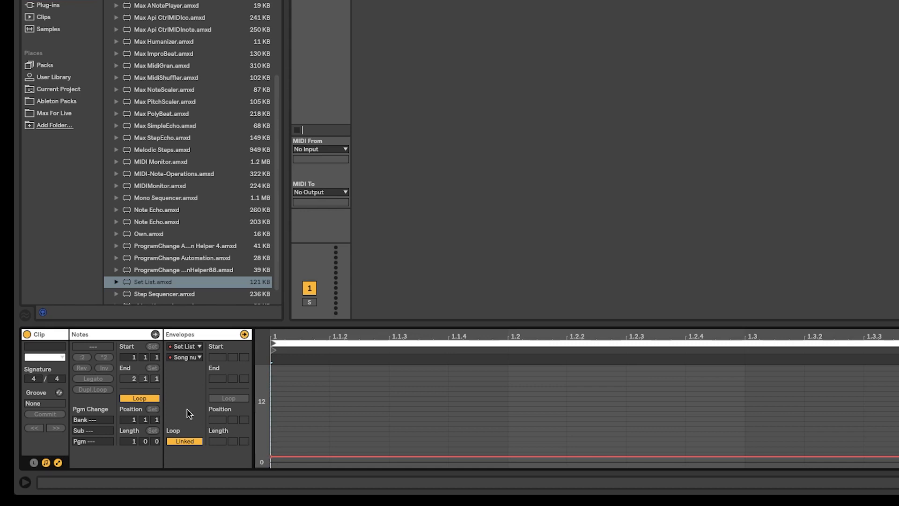
click(152, 399)
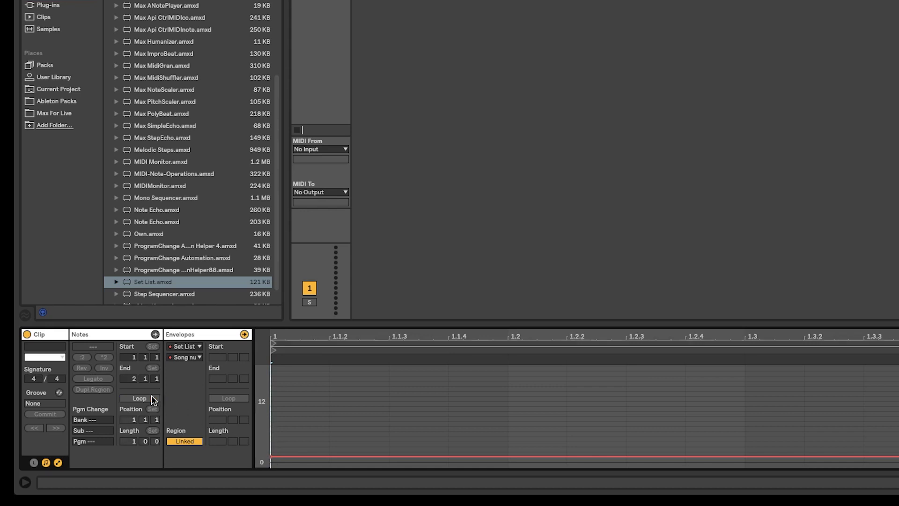
Set the clip's launch quantization to None.
click(34, 463)
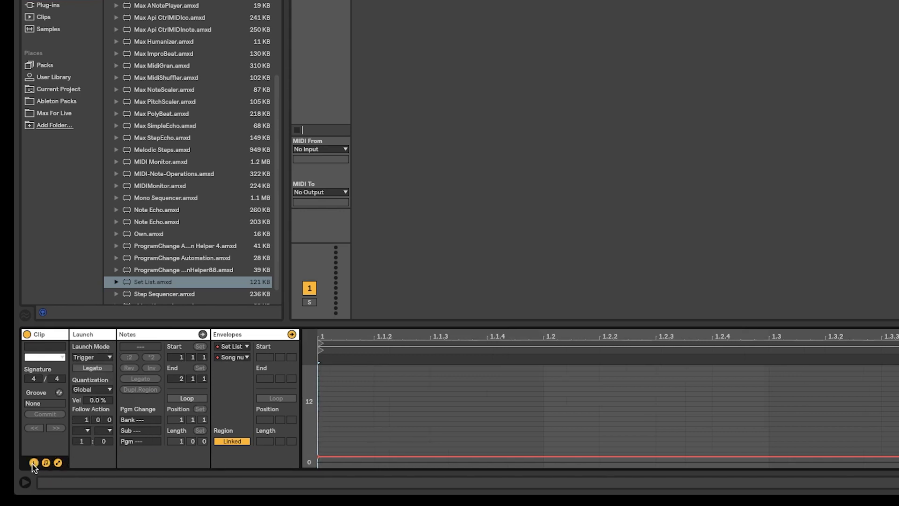
click(107, 390)
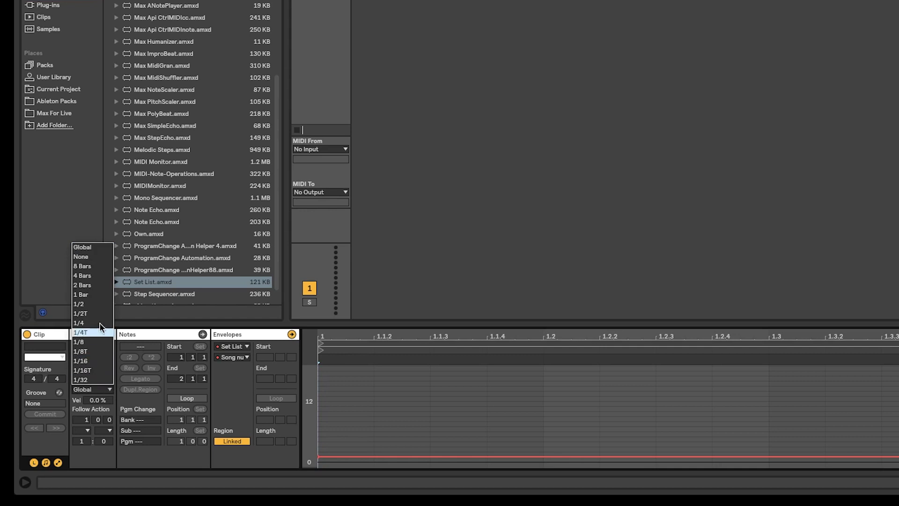
click(97, 259)
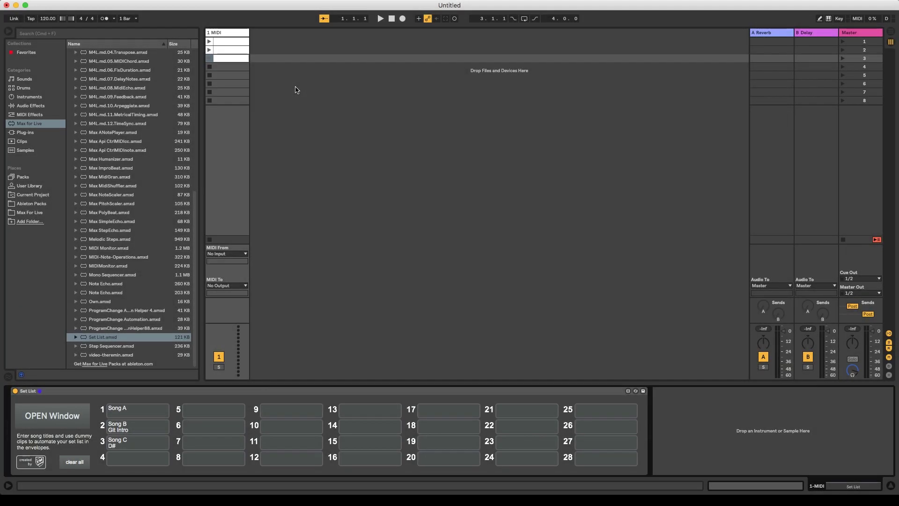
Open the Set List [SET] display window, enlarge it, and move it to the right.
click(83, 425)
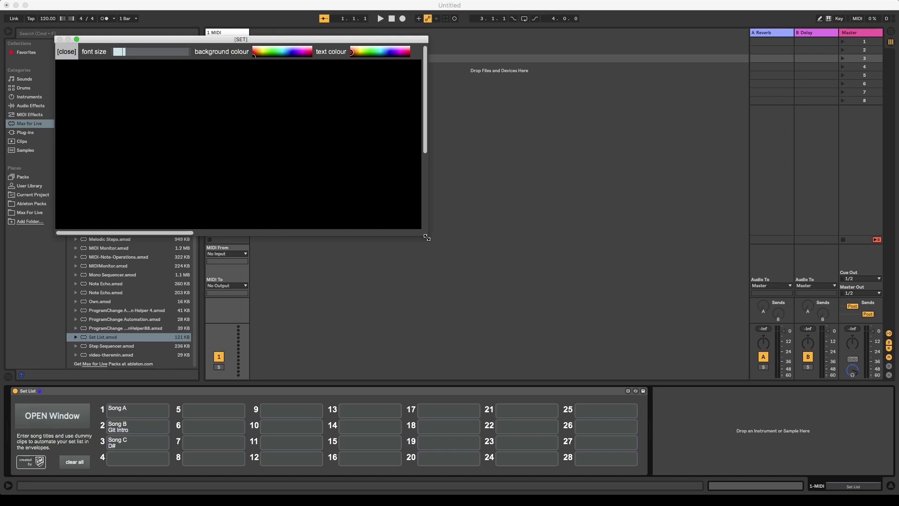
drag(427, 235, 562, 317)
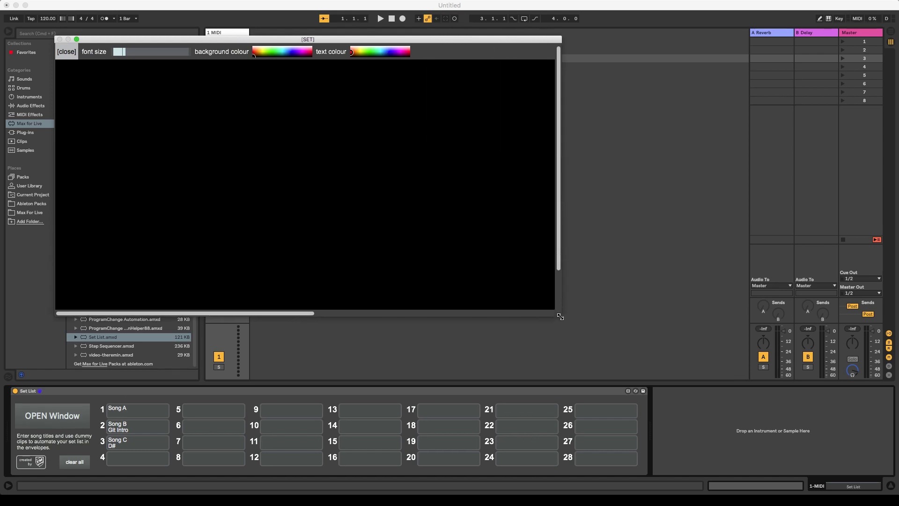
drag(465, 40, 773, 83)
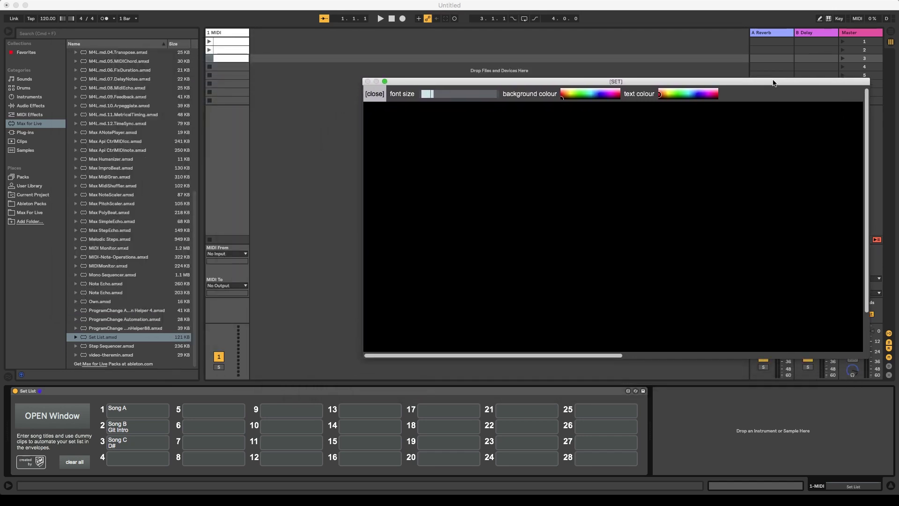
Launch scene 1 and style Song A in large white text on dark red.
click(843, 42)
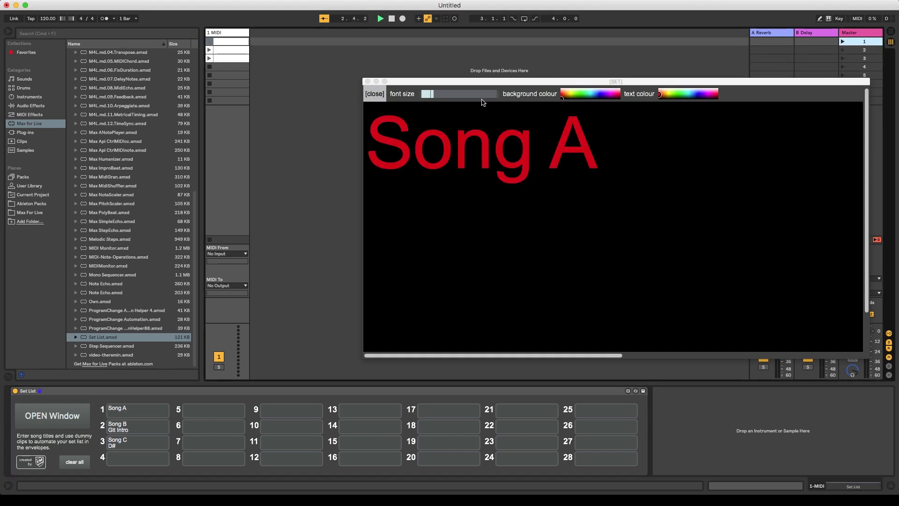
mouse_move(436, 94)
mouse_down()
mouse_move(471, 94)
mouse_move(445, 94)
mouse_up()
click(563, 98)
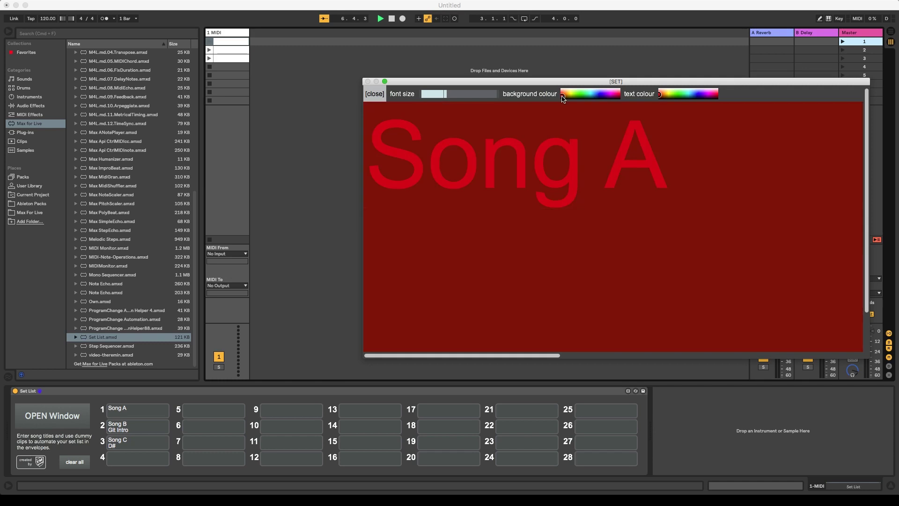
click(561, 99)
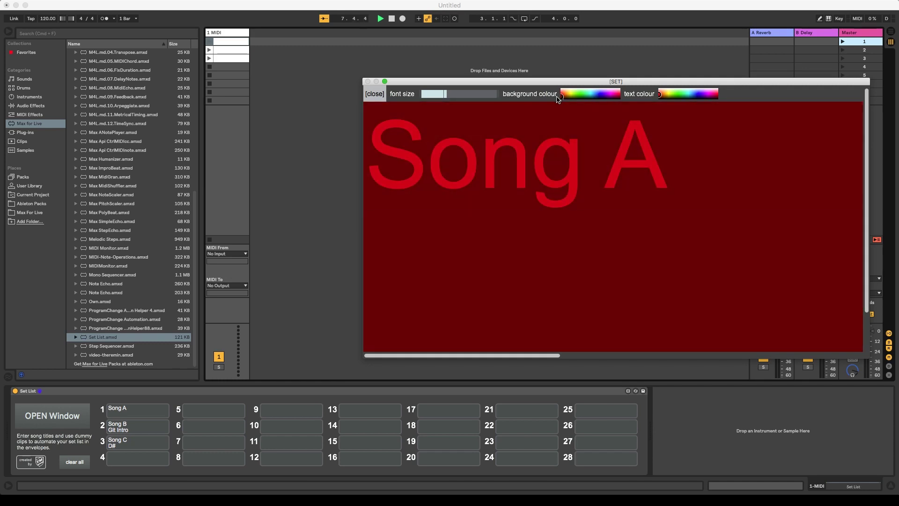
click(658, 96)
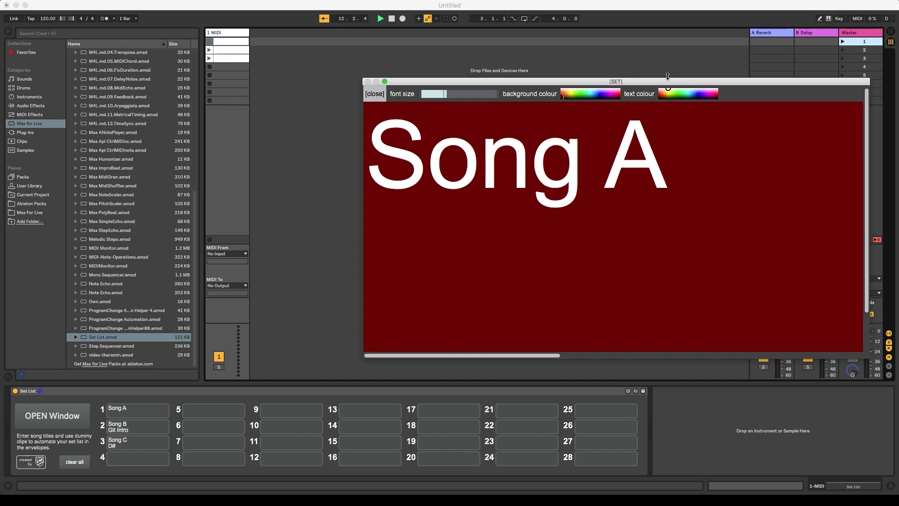
Launch scenes 2 and 3 to display Song B/Git Intro, then Song C/D#.
click(837, 84)
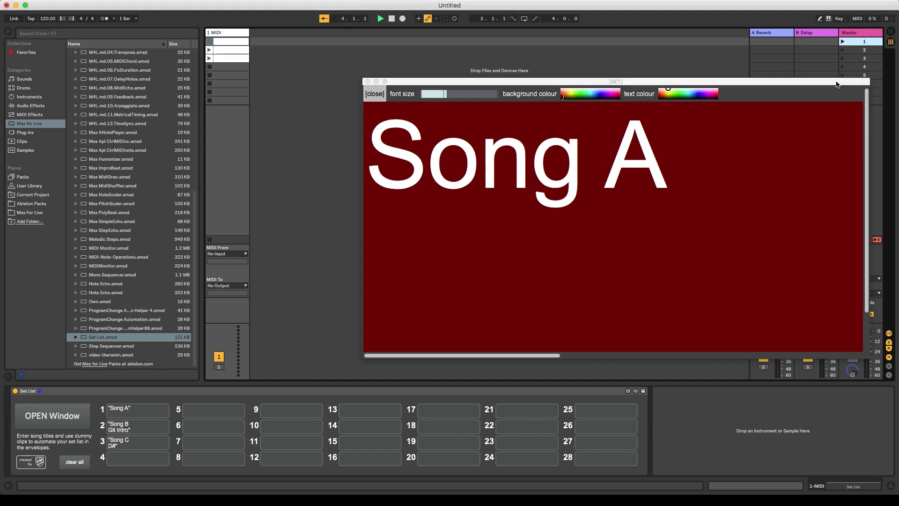
click(843, 51)
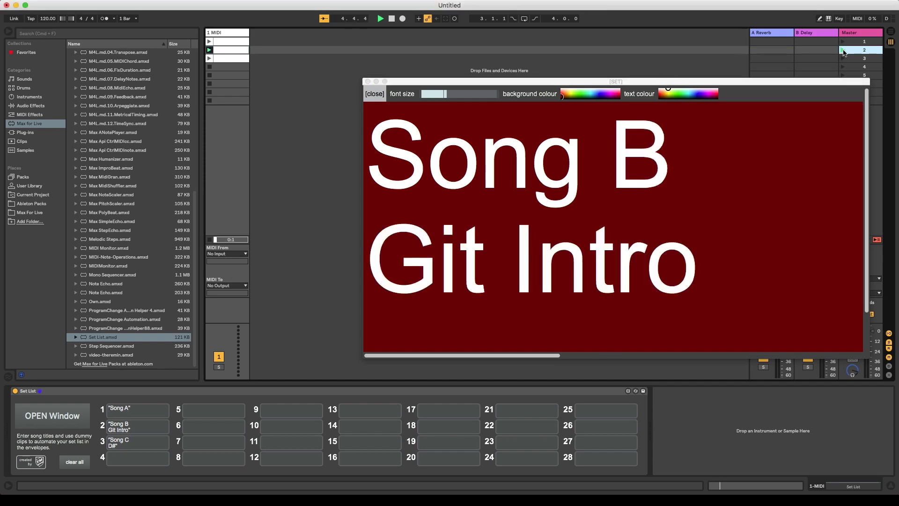
click(842, 59)
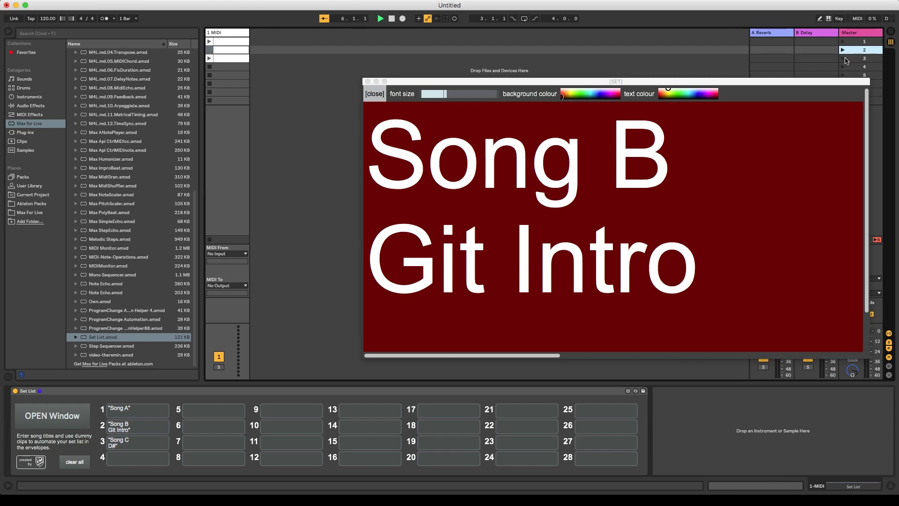